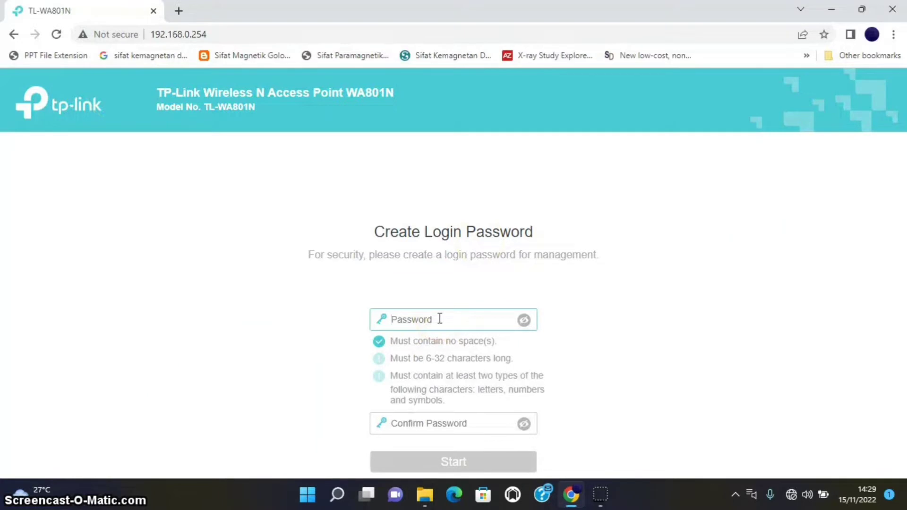
Create and confirm the device login password, checking both entries, then start Quick Setup.
{"action": "type", "text": "aaa"}
{"action": "left_click", "coordinate": [413, 422]}
{"action": "left_click", "coordinate": [524, 320]}
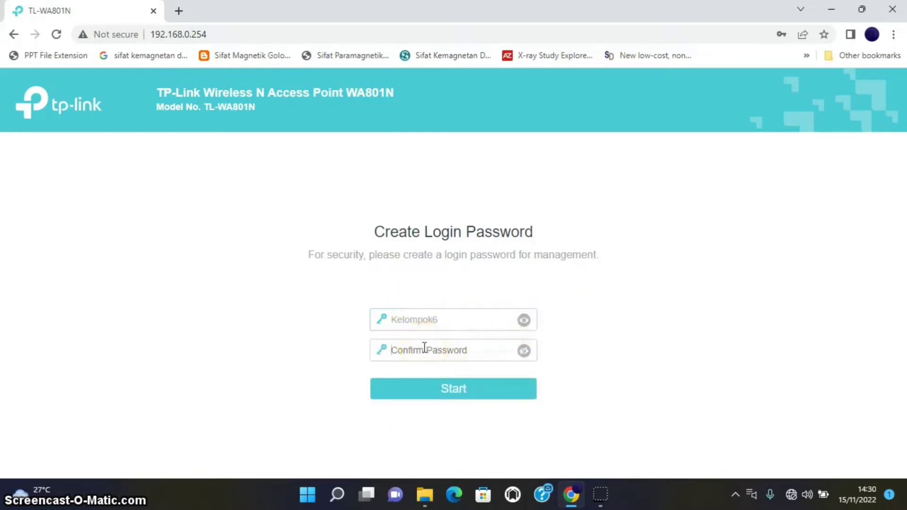
{"action": "type", "text": "K"}
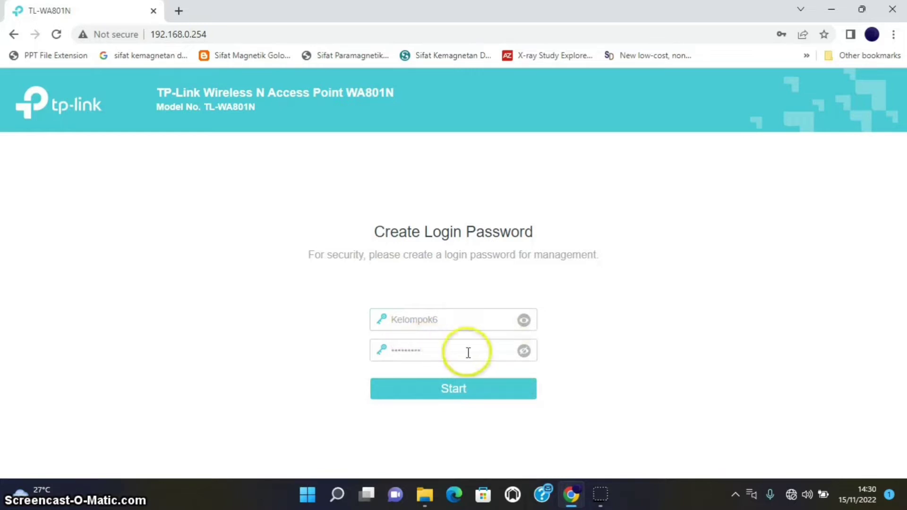
{"action": "left_click", "coordinate": [523, 351]}
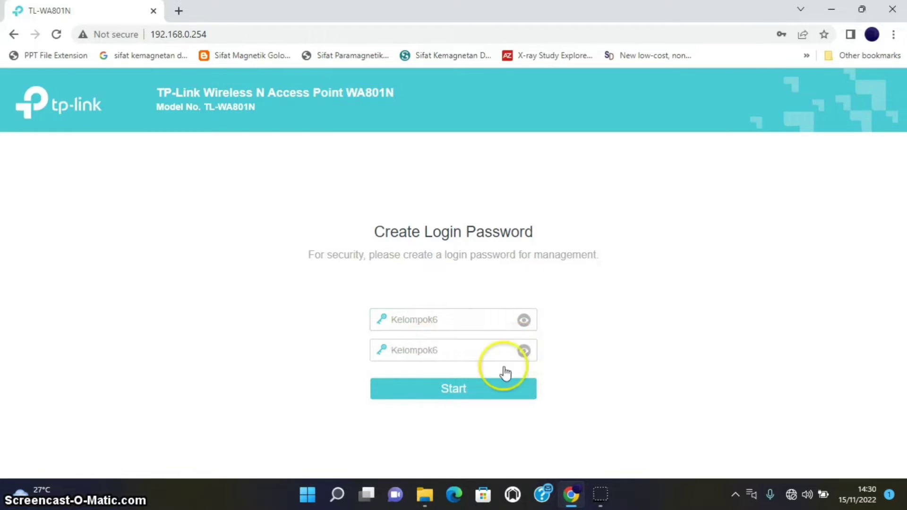
{"action": "left_click", "coordinate": [480, 390]}
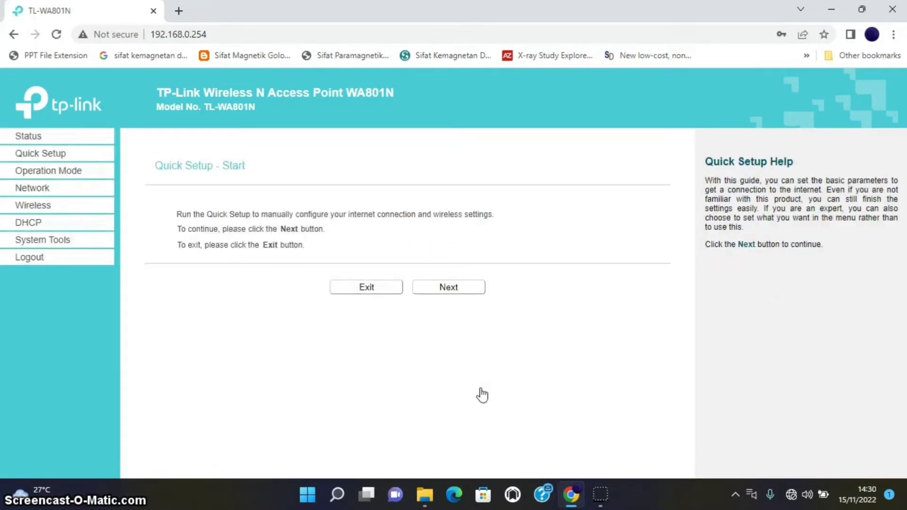
Review the device Status page and refresh its information.
{"action": "left_click", "coordinate": [30, 140]}
{"action": "scroll", "coordinate": [189, 206], "scroll_direction": "down", "scroll_amount": 2}
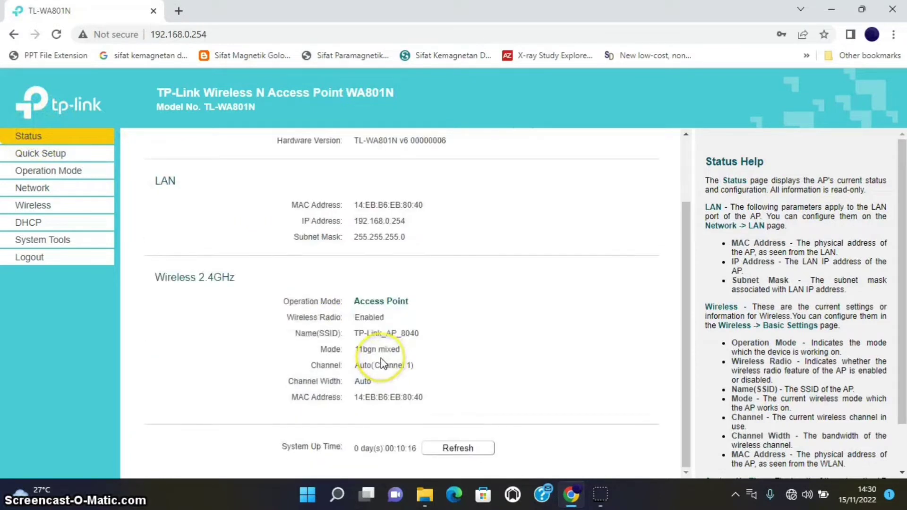
{"action": "left_click", "coordinate": [452, 453]}
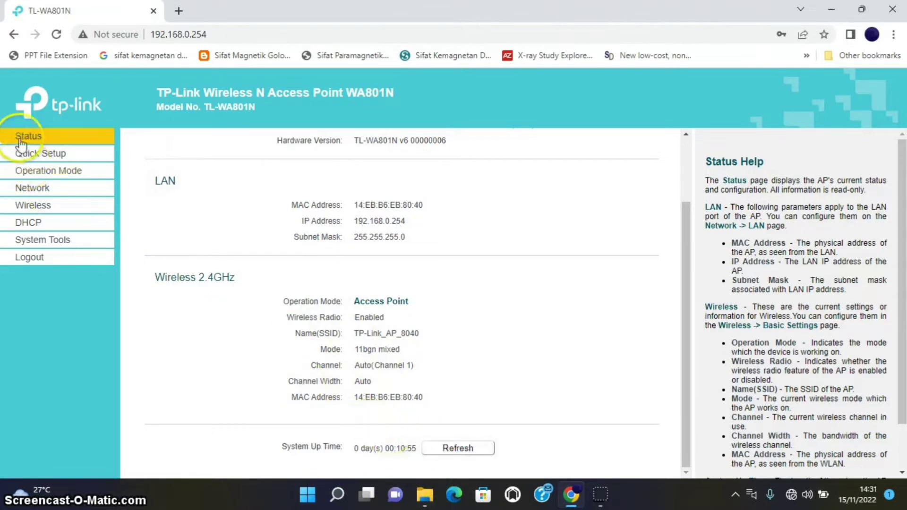
Save Access Point as the operation mode and dismiss the already-applied notice.
{"action": "left_click", "coordinate": [34, 156]}
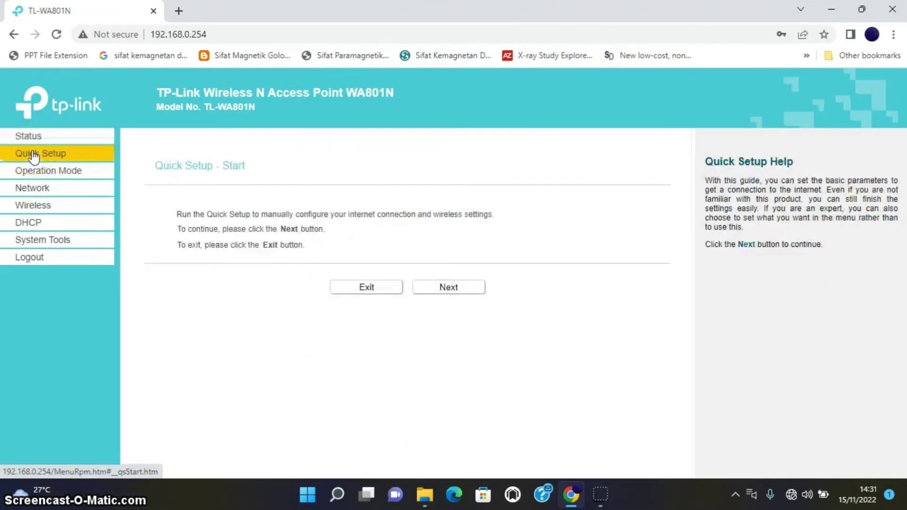
{"action": "left_click", "coordinate": [44, 171]}
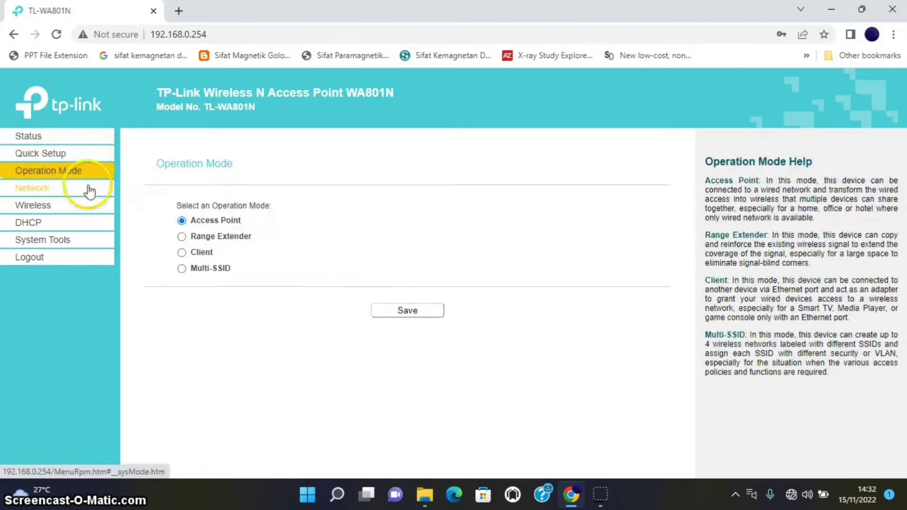
{"action": "left_click", "coordinate": [435, 312]}
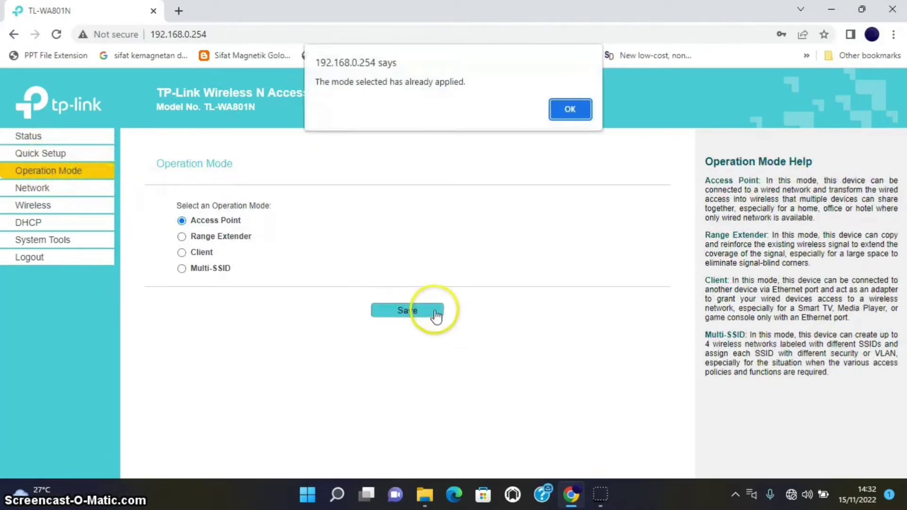
{"action": "left_click", "coordinate": [569, 109]}
{"action": "left_click", "coordinate": [71, 187]}
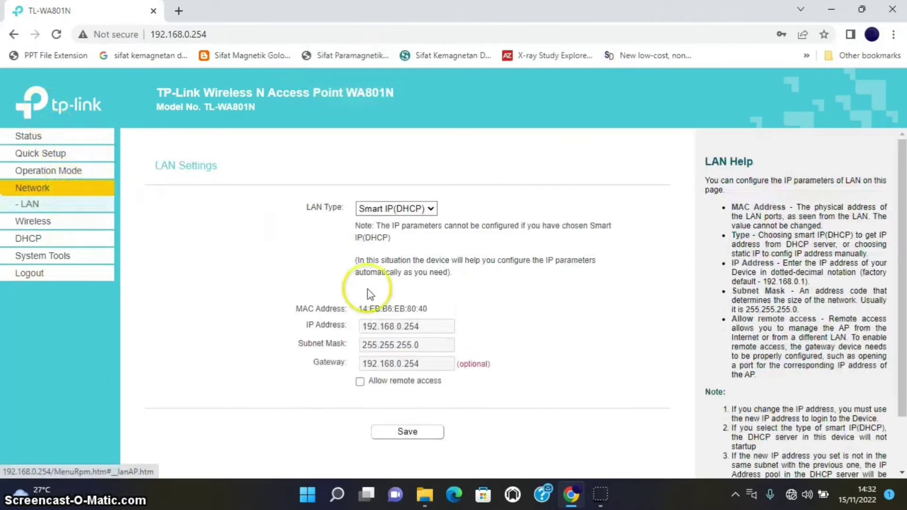
Switch the LAN to Static IP 192.168.0.06, mask 255.255.255.0, gateway 192.168.0.254, and save.
{"action": "left_click", "coordinate": [398, 209]}
{"action": "left_click", "coordinate": [409, 221]}
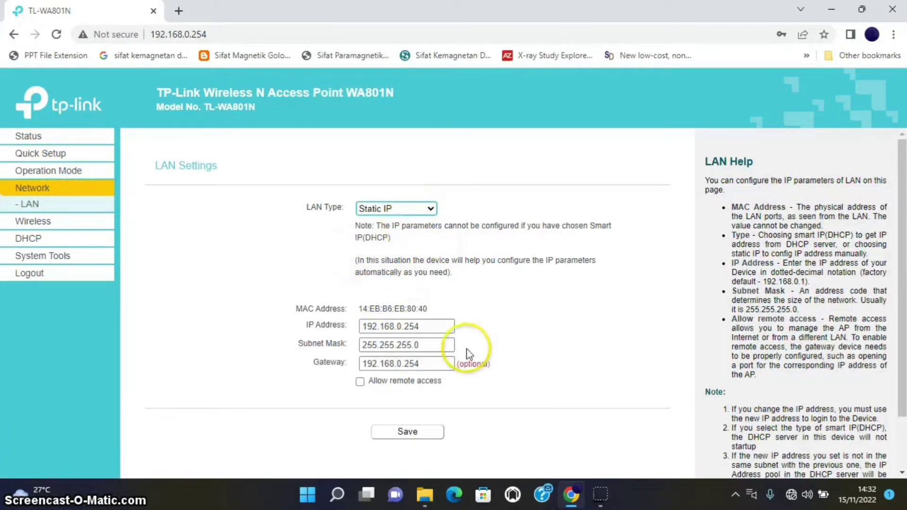
{"action": "left_click_drag", "start_coordinate": [431, 326], "coordinate": [353, 329]}
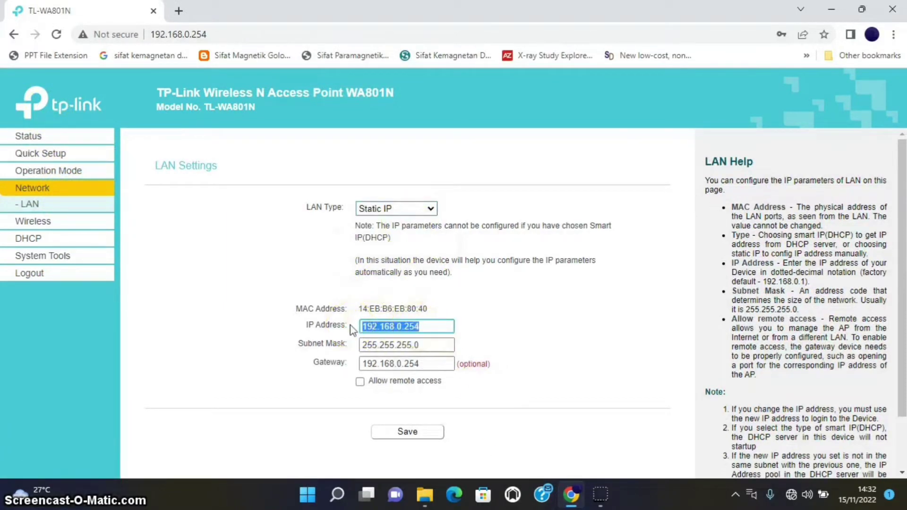
{"action": "left_click", "coordinate": [430, 327]}
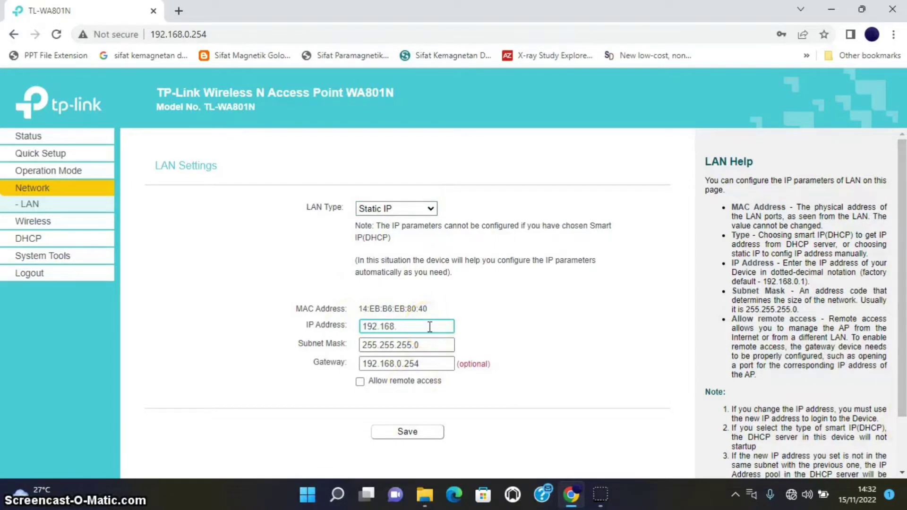
{"action": "left_click", "coordinate": [414, 290]}
{"action": "left_click", "coordinate": [442, 326]}
{"action": "key", "text": "Tab"}
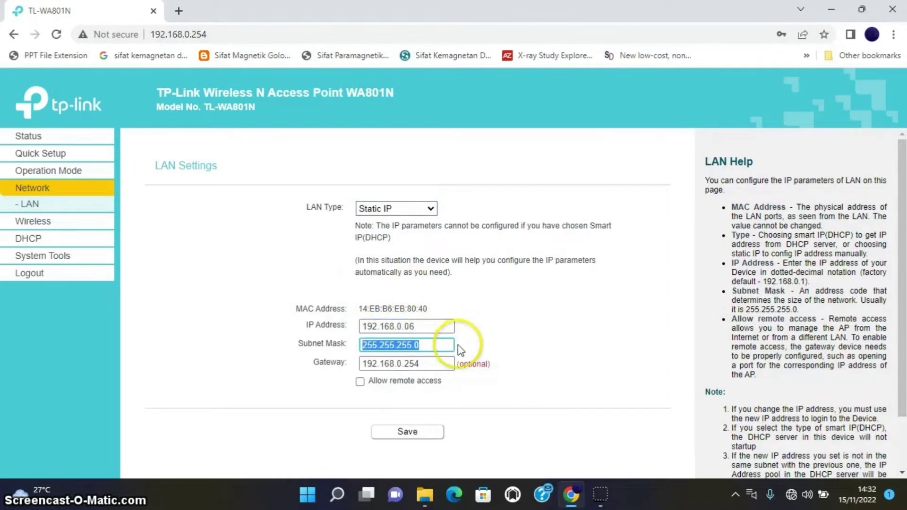
{"action": "left_click", "coordinate": [442, 362]}
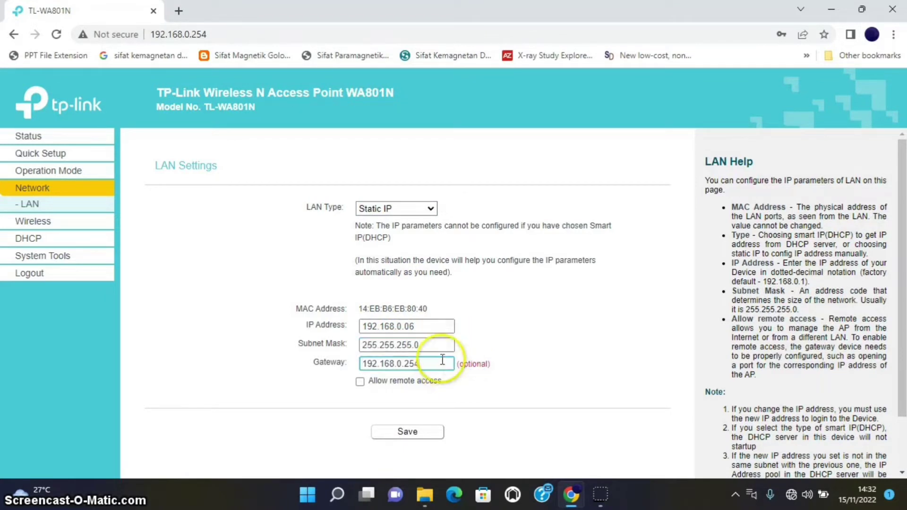
{"action": "left_click", "coordinate": [428, 434]}
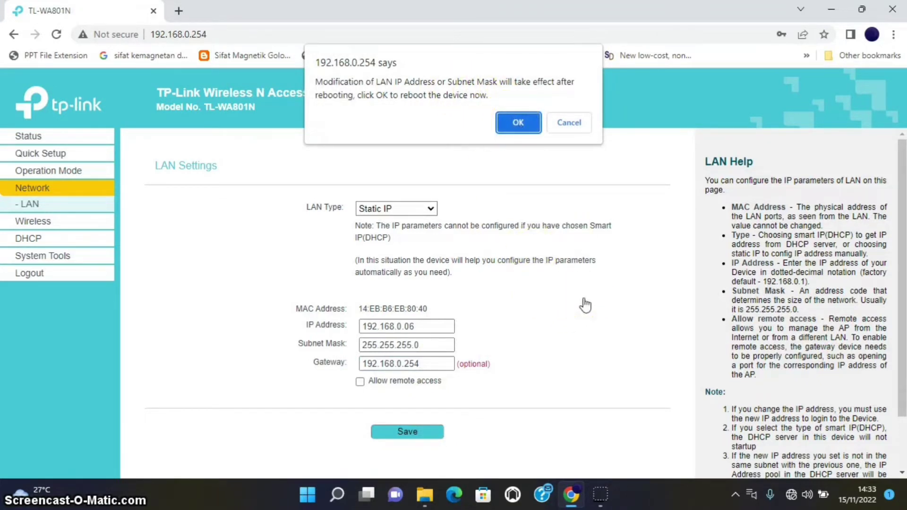
Reboot the device, log back in at 192.168.0.6, and decline Chrome's password saving.
{"action": "left_click", "coordinate": [517, 123]}
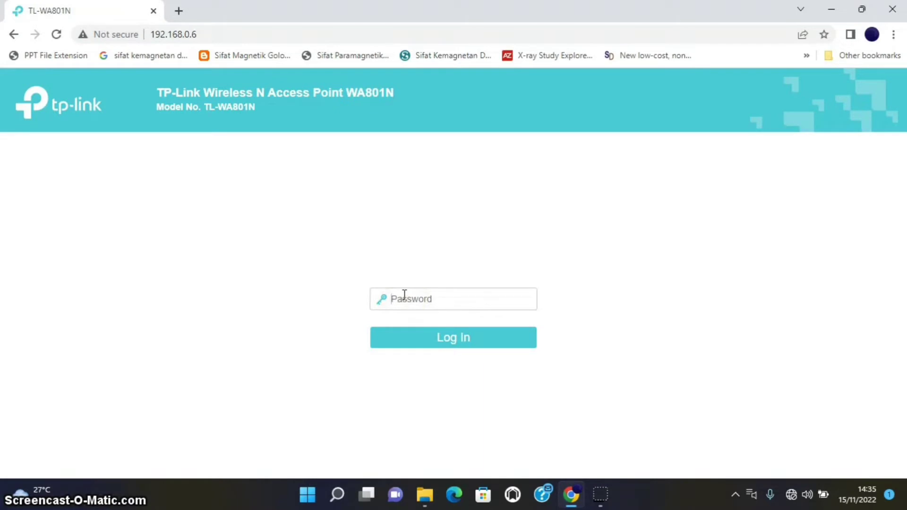
{"action": "type", "text": "a"}
{"action": "left_click", "coordinate": [405, 294]}
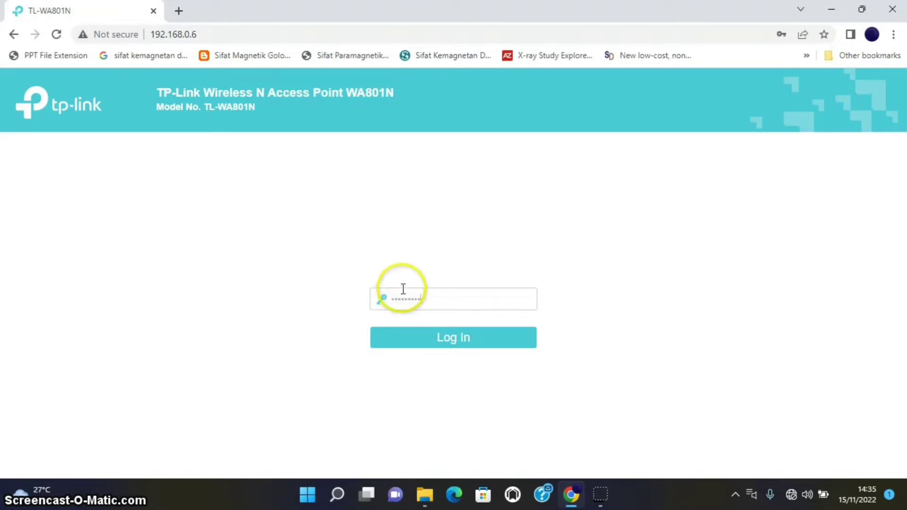
{"action": "left_click", "coordinate": [451, 338]}
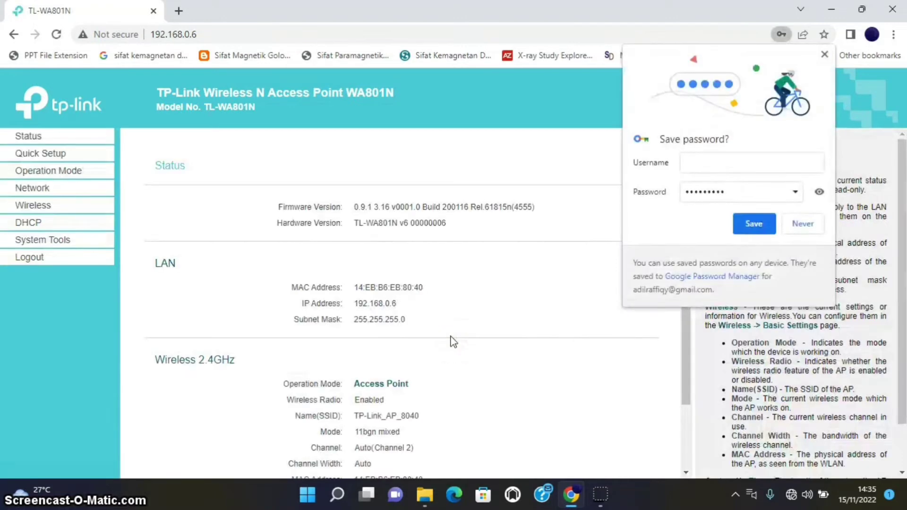
{"action": "left_click", "coordinate": [802, 223]}
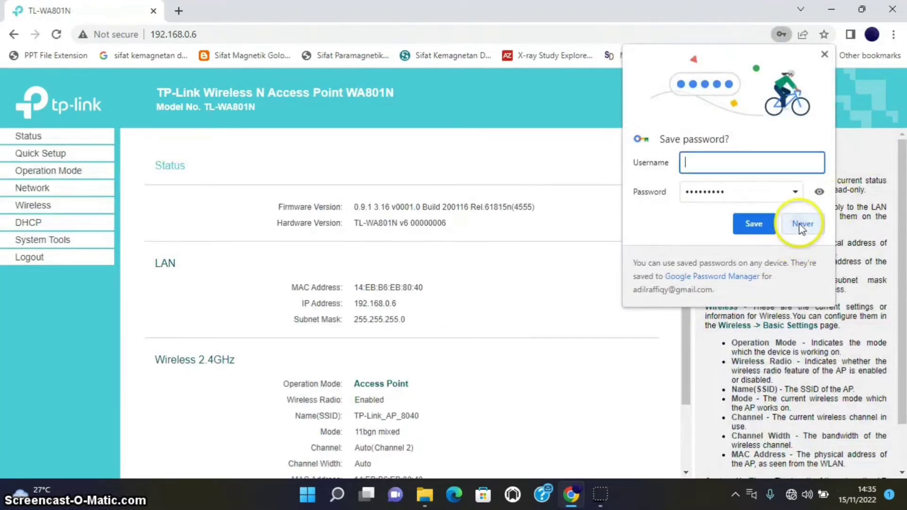
{"action": "scroll", "coordinate": [482, 354], "scroll_direction": "down", "scroll_amount": 2}
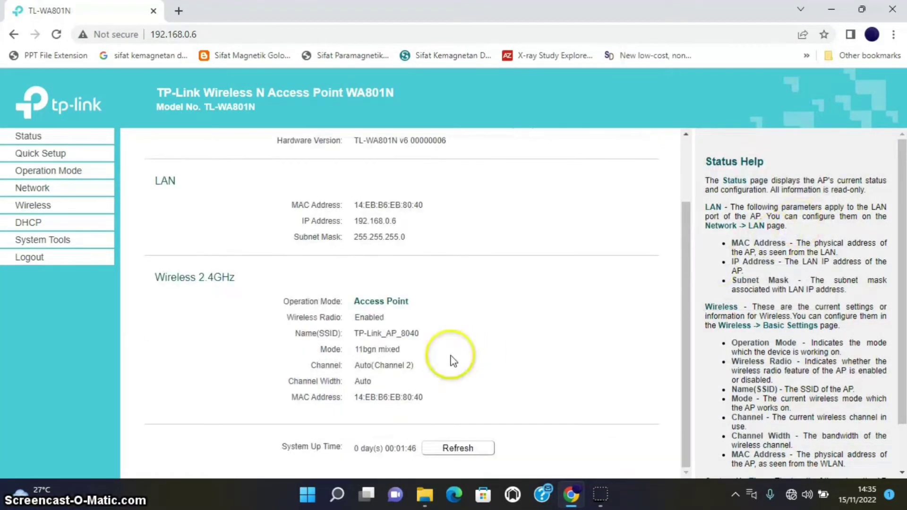
Check the new LAN IP, then change the wireless network name to kelompok6.
{"action": "left_click", "coordinate": [31, 190]}
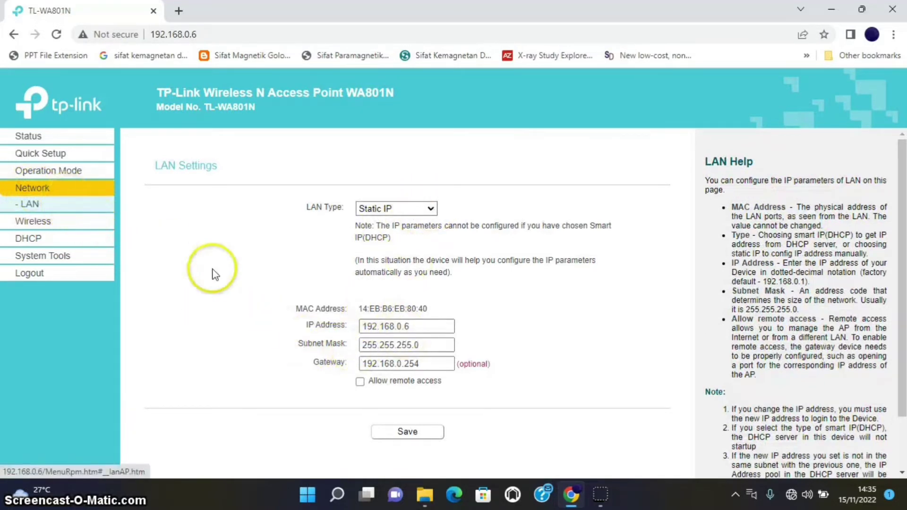
{"action": "left_click", "coordinate": [52, 221]}
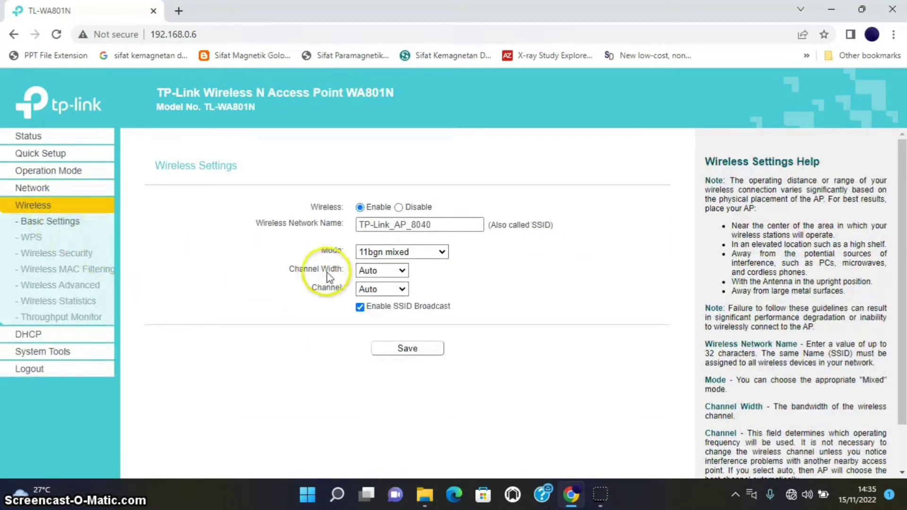
{"action": "left_click", "coordinate": [435, 225]}
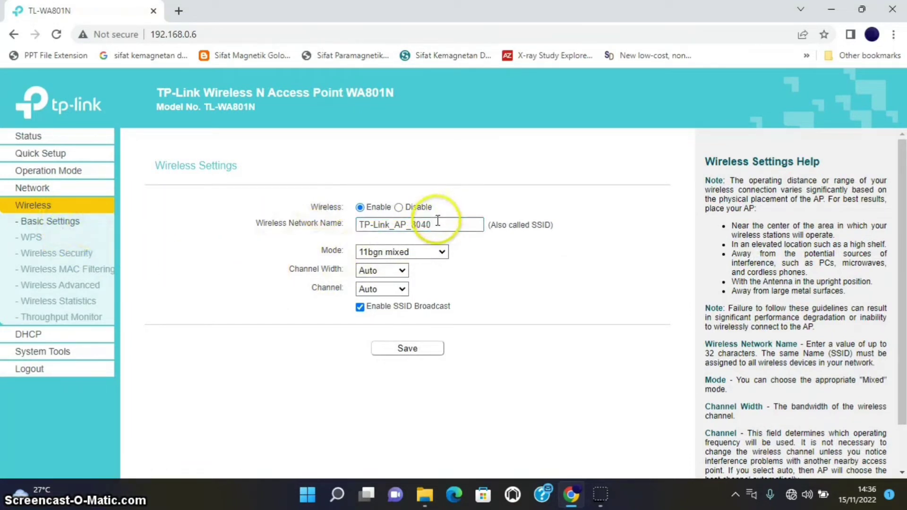
{"action": "key", "text": "BackSpace"}
{"action": "key", "text": "BackSpace"}
{"action": "key", "text": "BackSpace"}
{"action": "key", "text": "BackSpace"}
{"action": "key", "text": "BackSpace"}
{"action": "key", "text": "BackSpace"}
{"action": "key", "text": "BackSpace"}
{"action": "key", "text": "BackSpace"}
{"action": "key", "text": "BackSpace"}
{"action": "key", "text": "BackSpace"}
{"action": "key", "text": "BackSpace"}
{"action": "key", "text": "BackSpace"}
{"action": "key", "text": "BackSpace"}
{"action": "key", "text": "BackSpace"}
{"action": "key", "text": "BackSpace"}
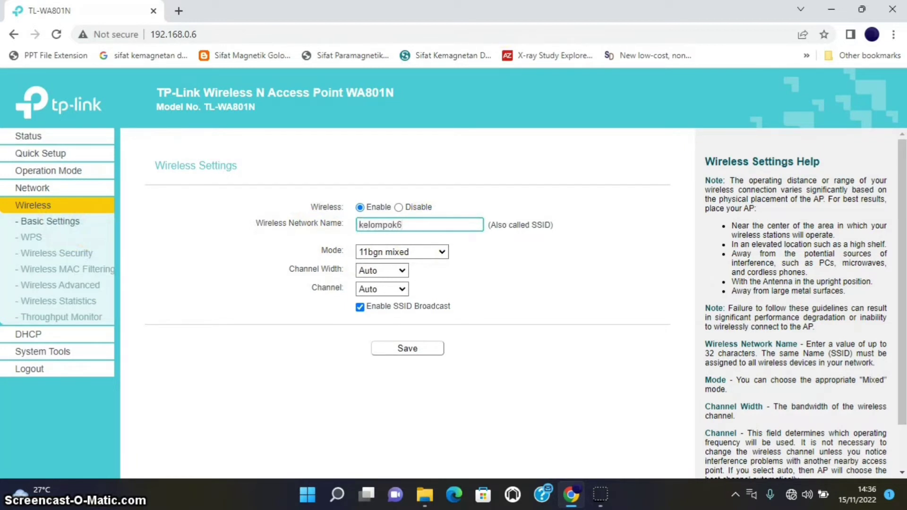
{"action": "left_click", "coordinate": [402, 349]}
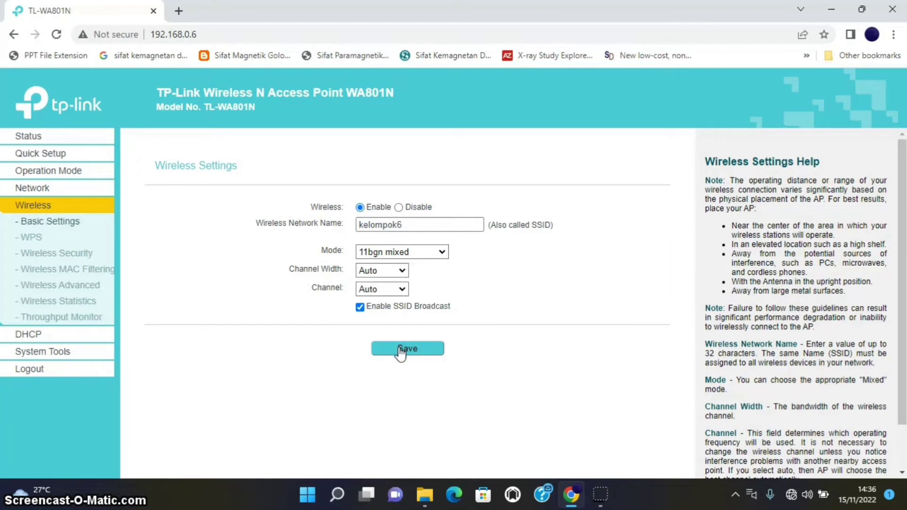
Confirm saving the kelompok6 name and view the WPS page showing WPS enabled.
{"action": "left_click", "coordinate": [401, 350]}
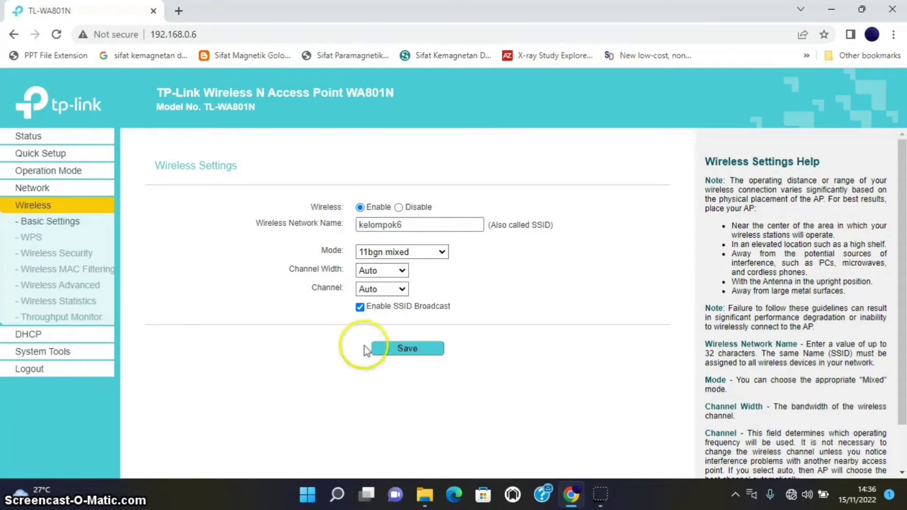
{"action": "left_click", "coordinate": [66, 226]}
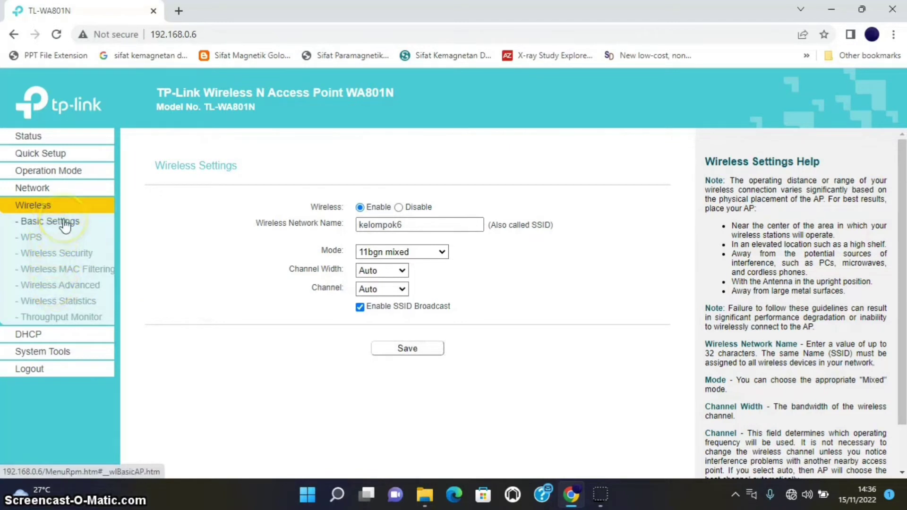
{"action": "left_click", "coordinate": [65, 239]}
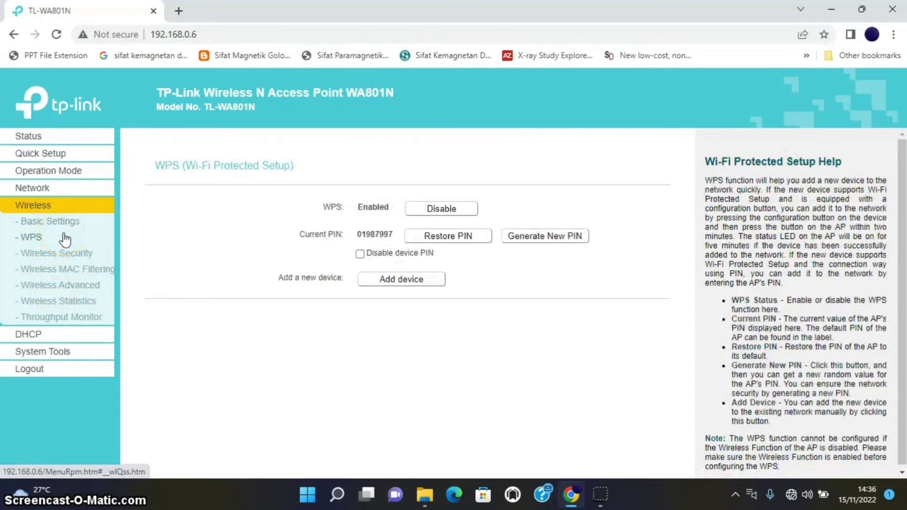
Keep WPA2-PSK with AES, replace the wireless password with a new key, and save.
{"action": "left_click", "coordinate": [59, 259]}
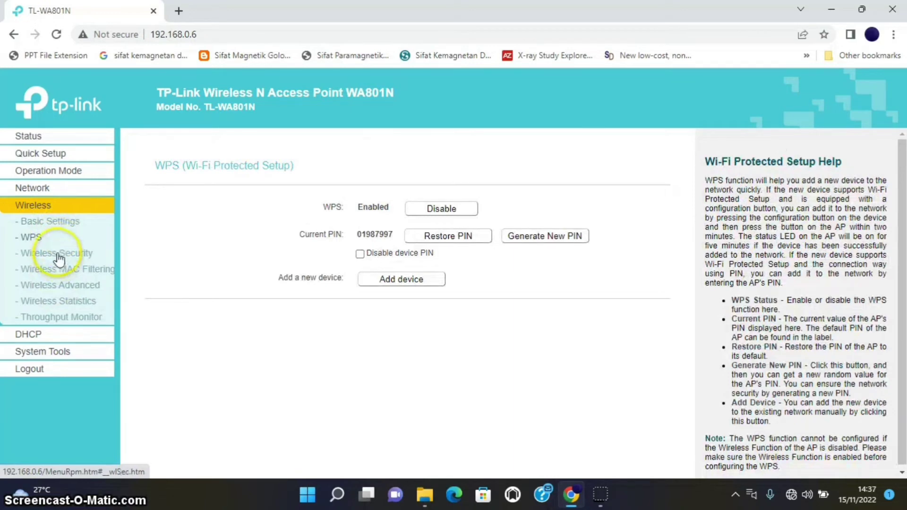
{"action": "scroll", "coordinate": [255, 307], "scroll_direction": "down", "scroll_amount": 5}
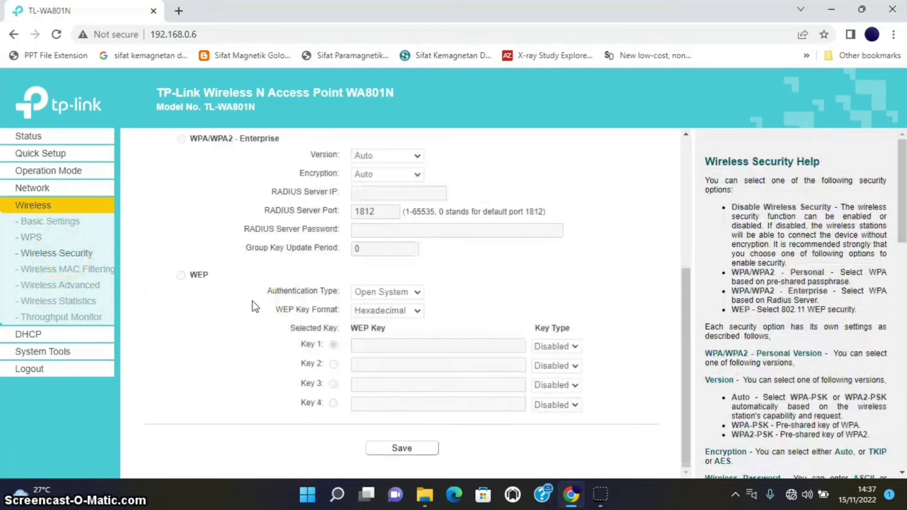
{"action": "scroll", "coordinate": [255, 308], "scroll_direction": "up", "scroll_amount": 5}
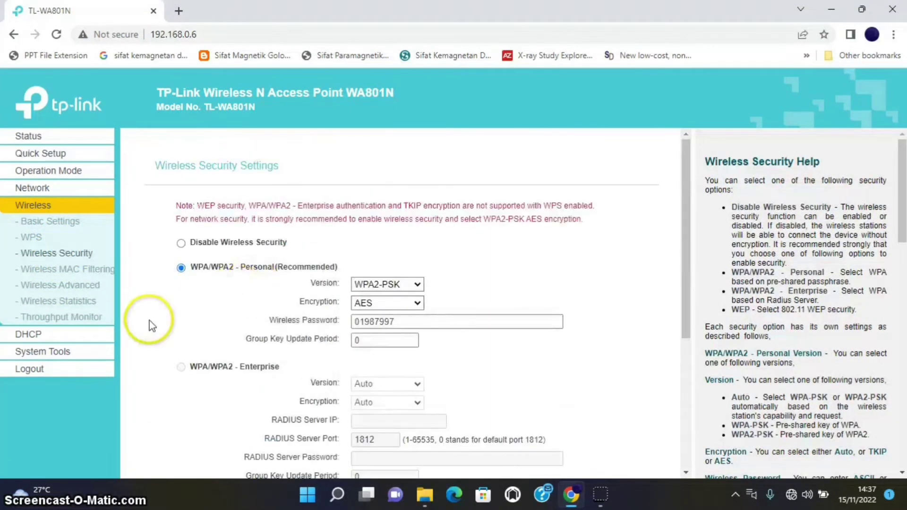
{"action": "left_click_drag", "start_coordinate": [424, 320], "coordinate": [305, 350]}
{"action": "key", "text": "BackSpace"}
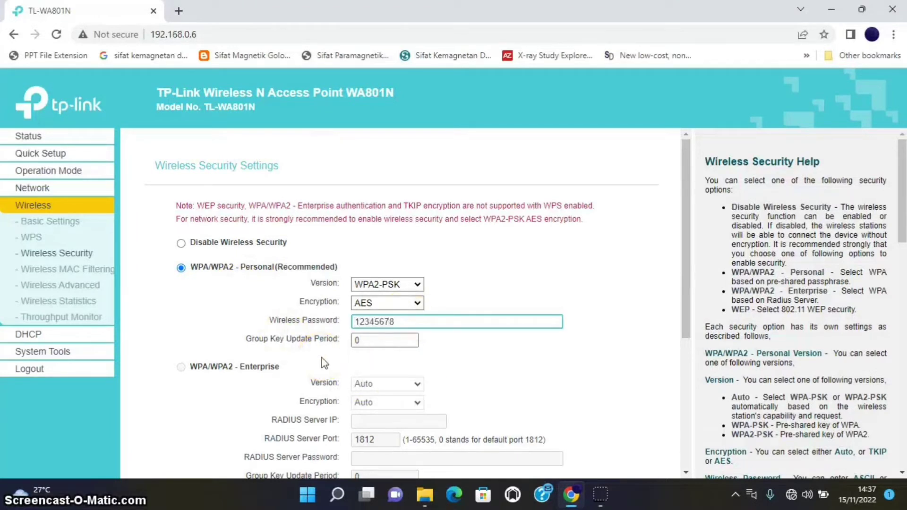
{"action": "scroll", "coordinate": [401, 370], "scroll_direction": "down", "scroll_amount": 5}
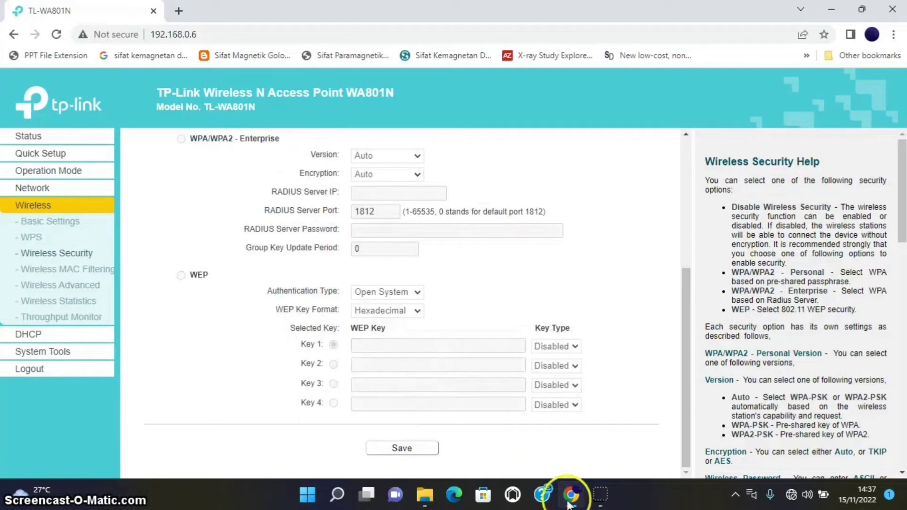
{"action": "left_click", "coordinate": [409, 449]}
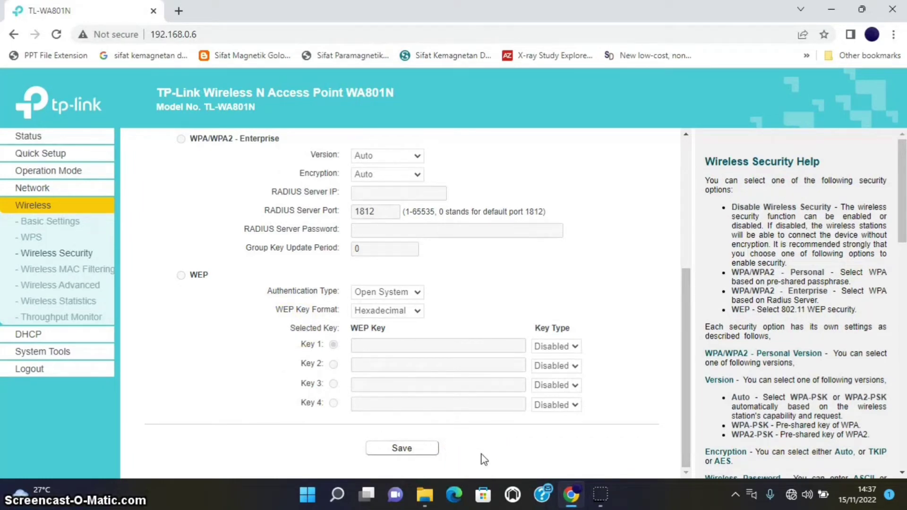
Browse the MAC filtering, advanced, statistics and throughput pages before reaching DHCP settings.
{"action": "left_click", "coordinate": [46, 271]}
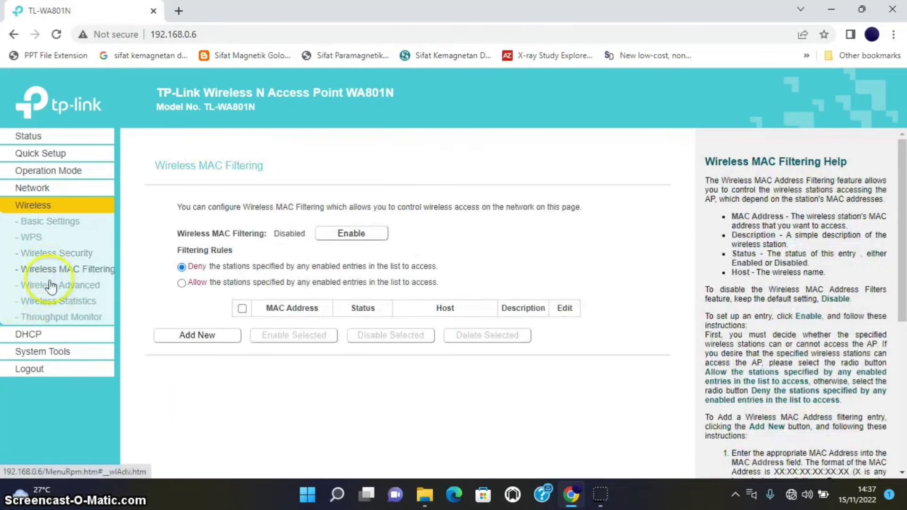
{"action": "left_click", "coordinate": [51, 285]}
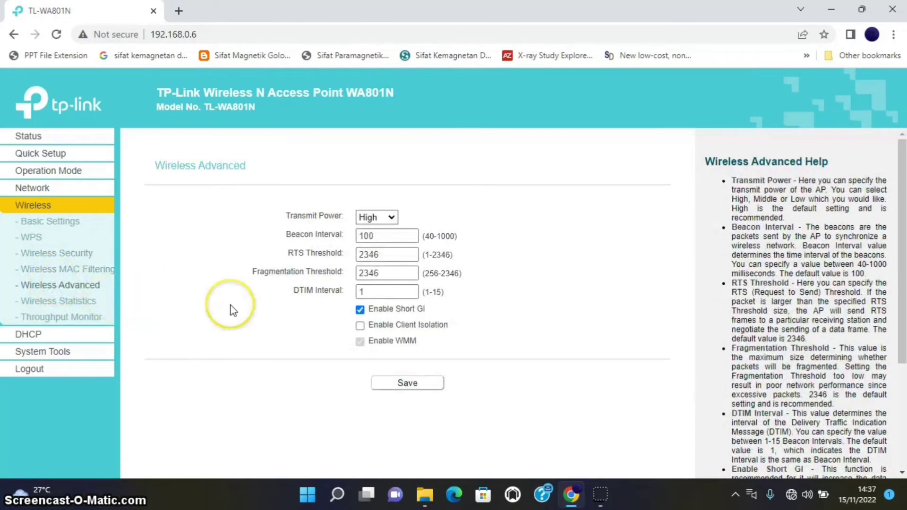
{"action": "left_click", "coordinate": [61, 301]}
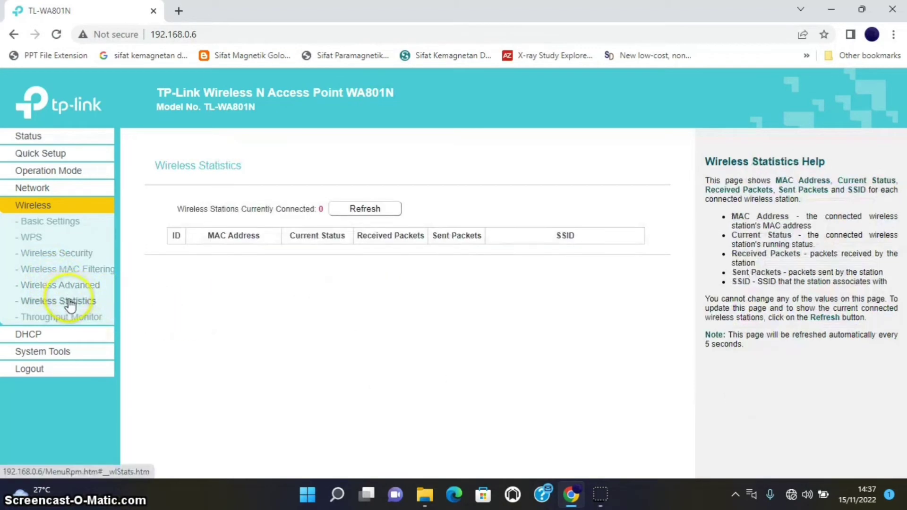
{"action": "left_click", "coordinate": [74, 315]}
{"action": "left_click", "coordinate": [81, 336]}
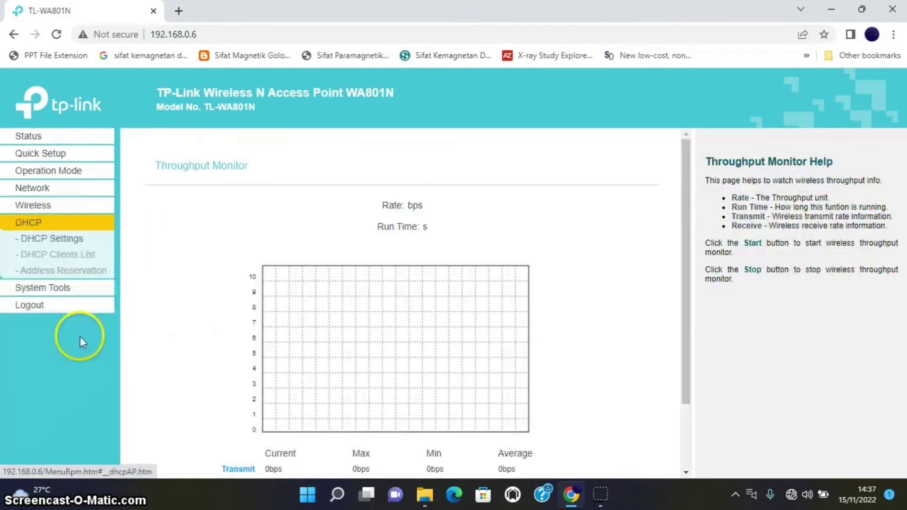
Set the DHCP range to 192.168.0.100–192.168.0.105, save, and refresh the four-device clients list.
{"action": "left_click", "coordinate": [430, 233]}
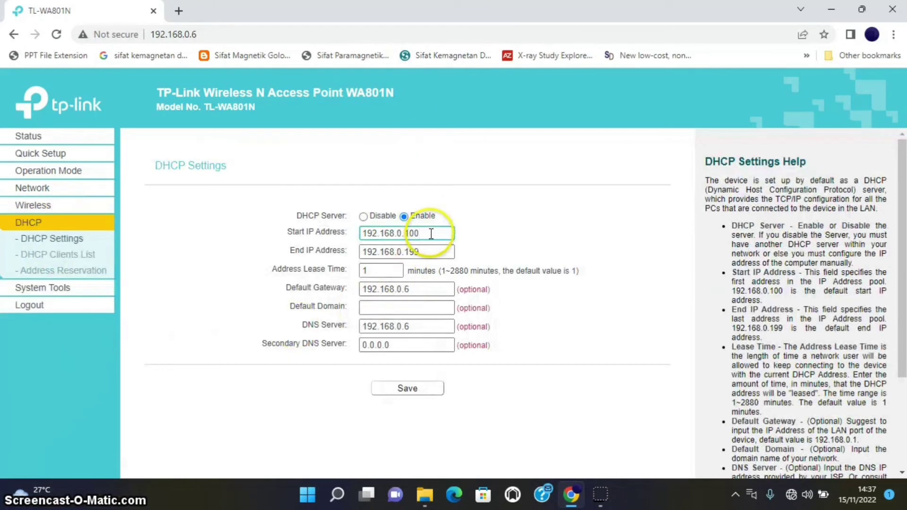
{"action": "key", "text": "BackSpace"}
{"action": "key", "text": "BackSpace"}
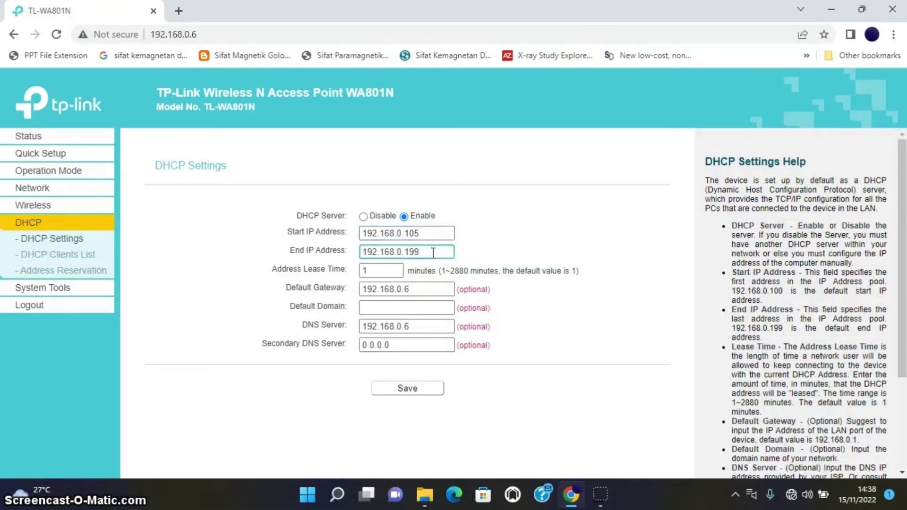
{"action": "left_click", "coordinate": [425, 233]}
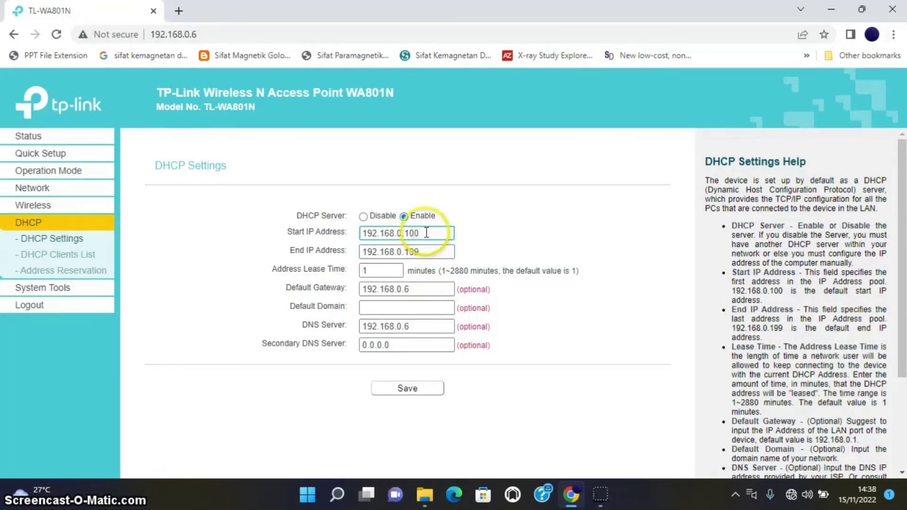
{"action": "left_click", "coordinate": [432, 251]}
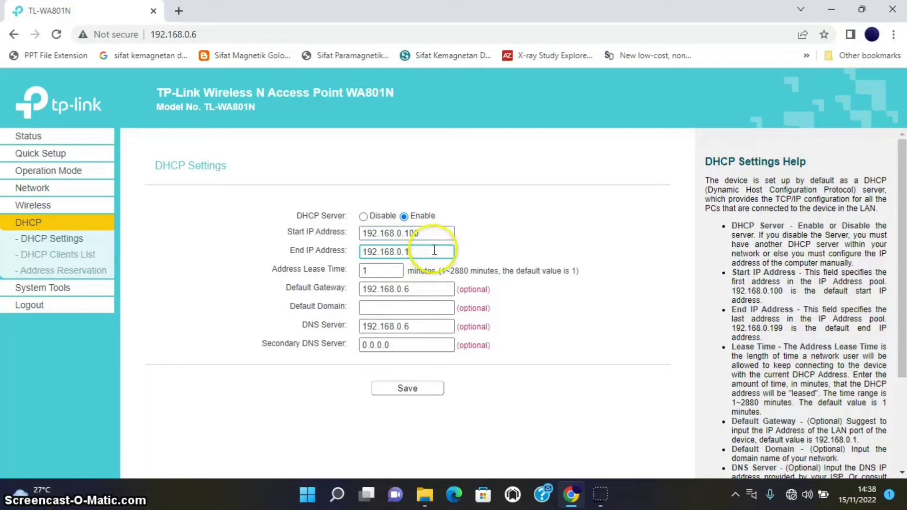
{"action": "type", "text": "05"}
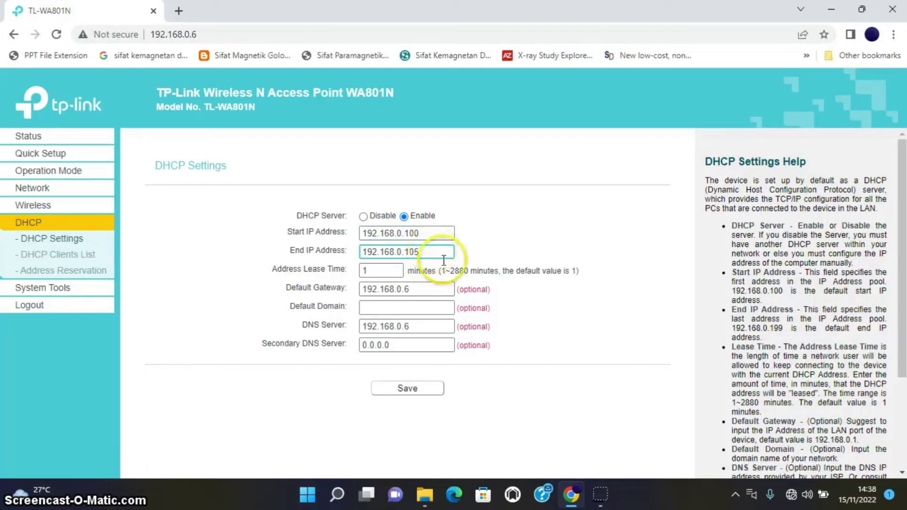
{"action": "left_click", "coordinate": [441, 389]}
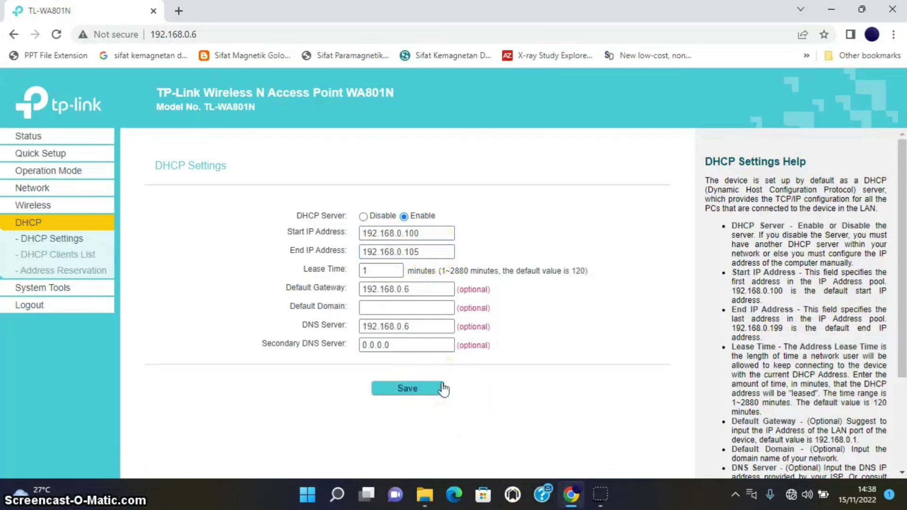
{"action": "left_click", "coordinate": [64, 255]}
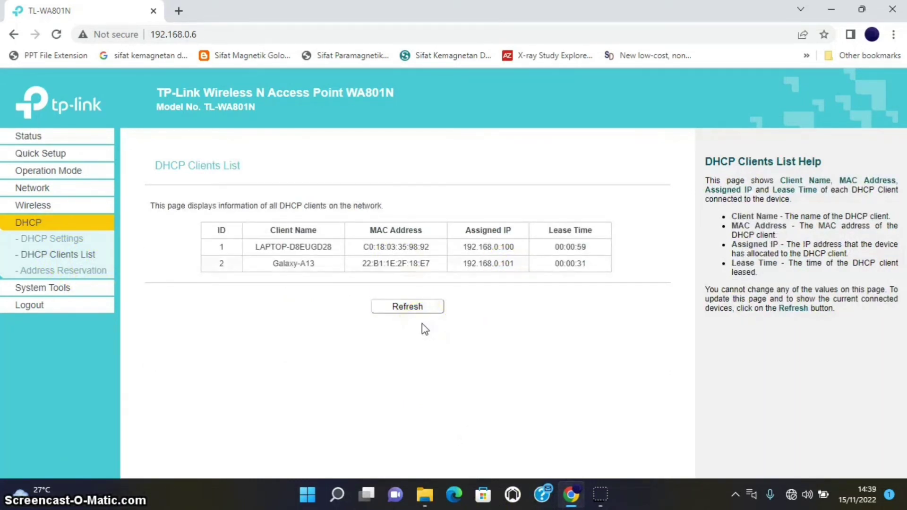
{"action": "left_click", "coordinate": [417, 309]}
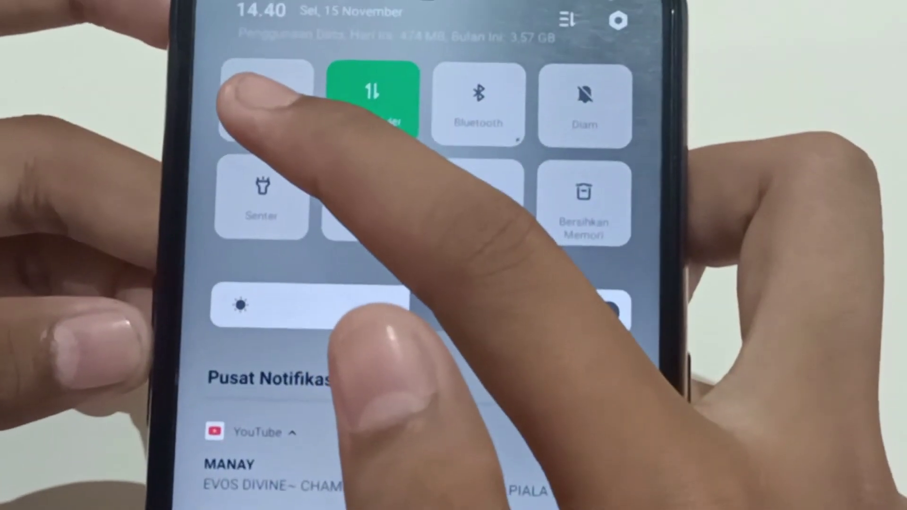
Connect the phone to the kelompok6 Wi-Fi network by entering the wireless password.
{"action": "left_click", "coordinate": [255, 91]}
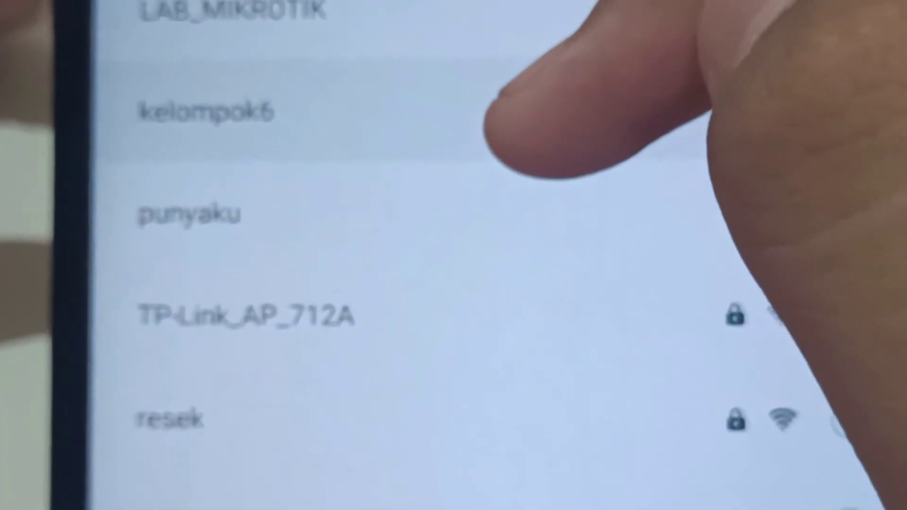
{"action": "left_click", "coordinate": [444, 138]}
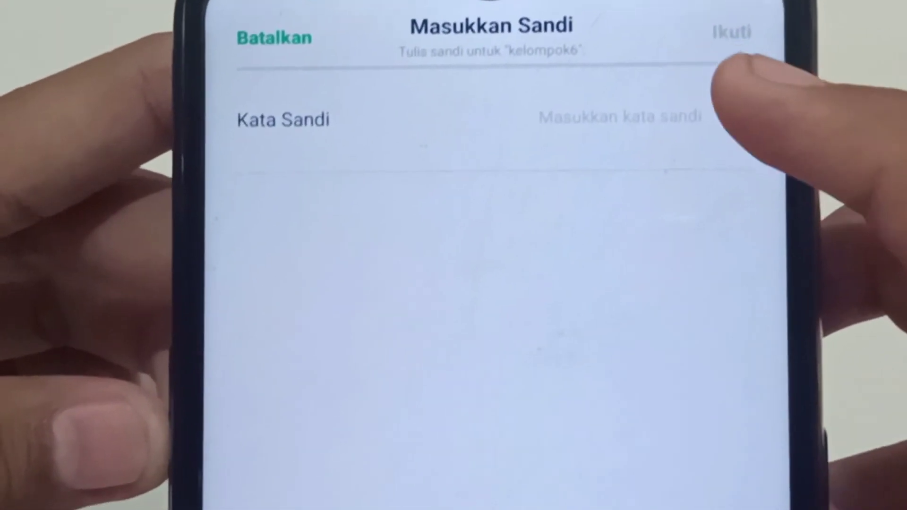
{"action": "left_click", "coordinate": [708, 106]}
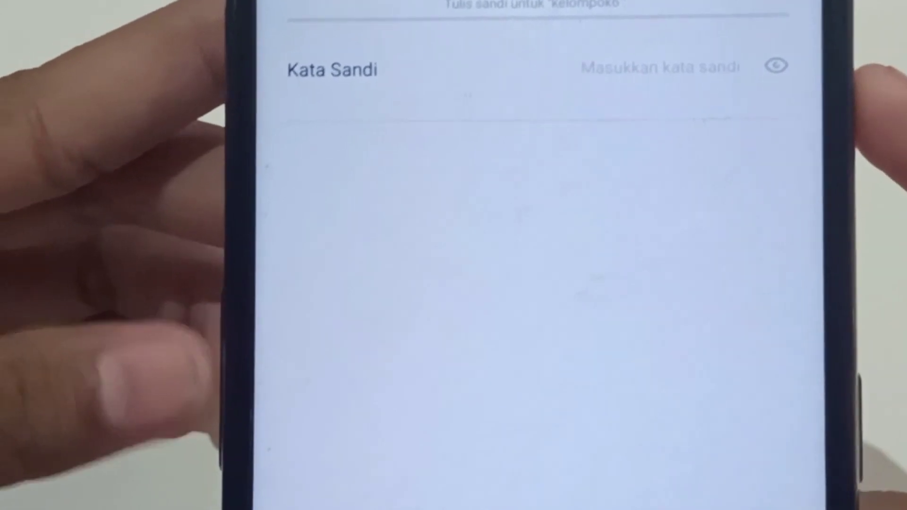
{"action": "type", "text": "12"}
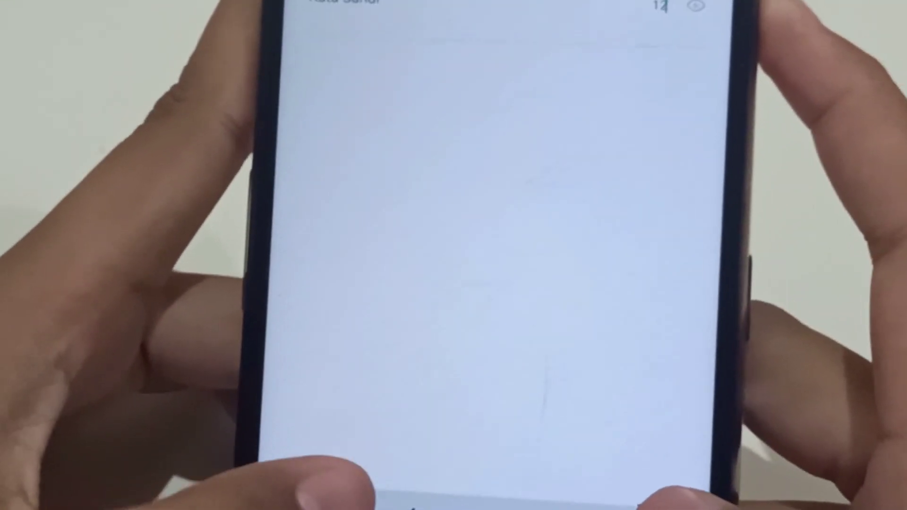
{"action": "type", "text": "345678"}
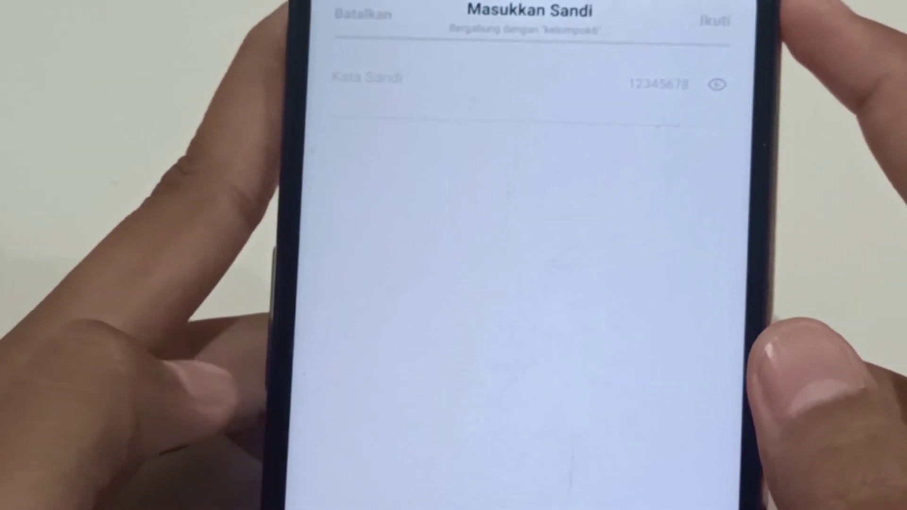
{"action": "left_click", "coordinate": [714, 20]}
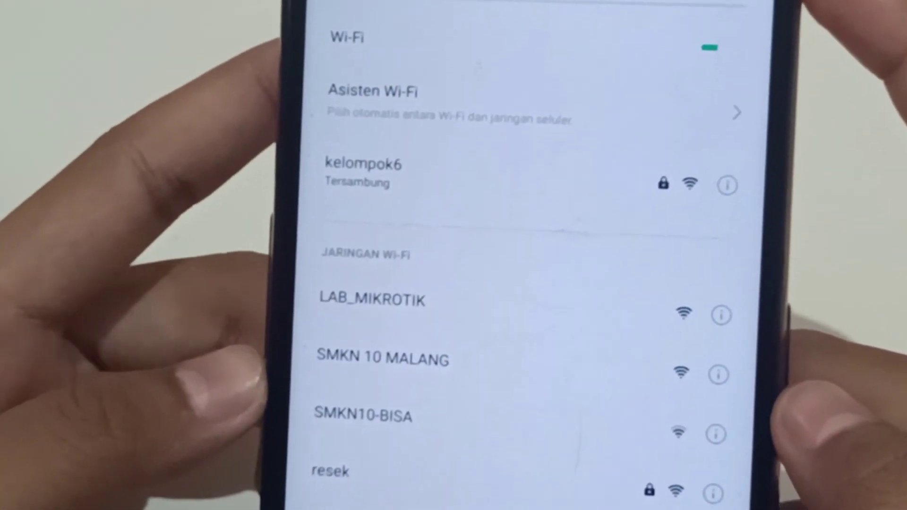